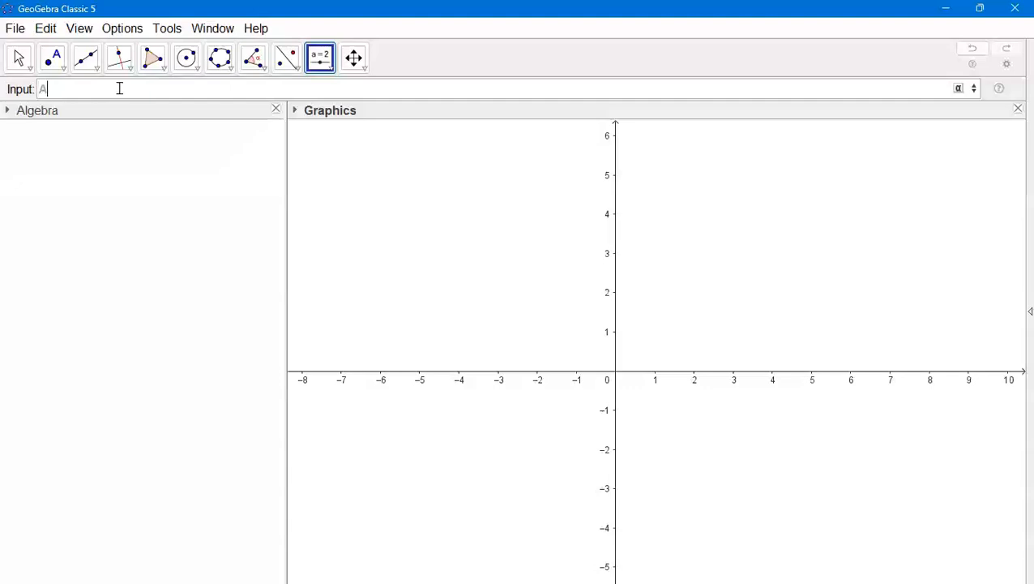
Create a slider for the number a
type("a")
key("Return")
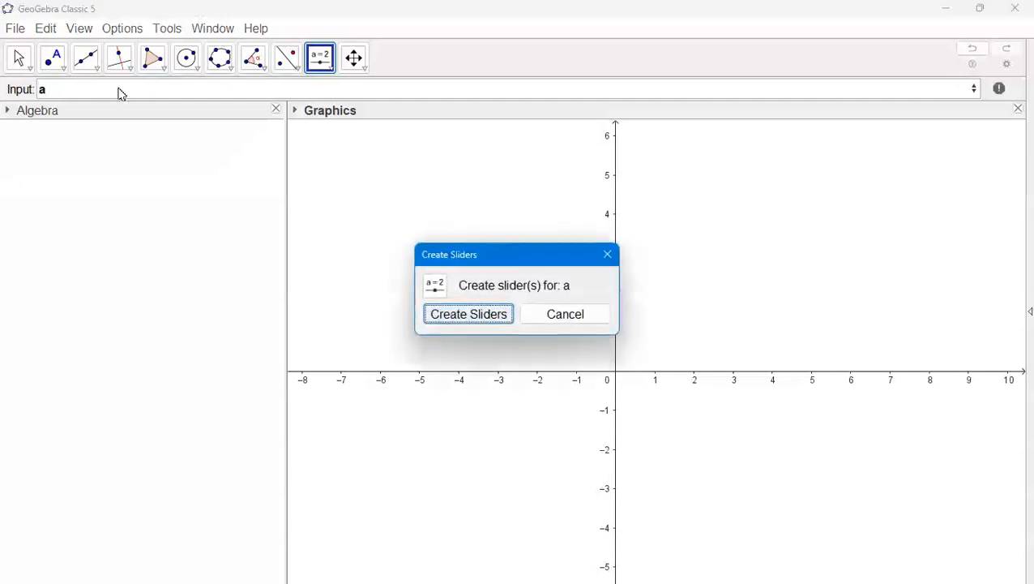
left_click(459, 314)
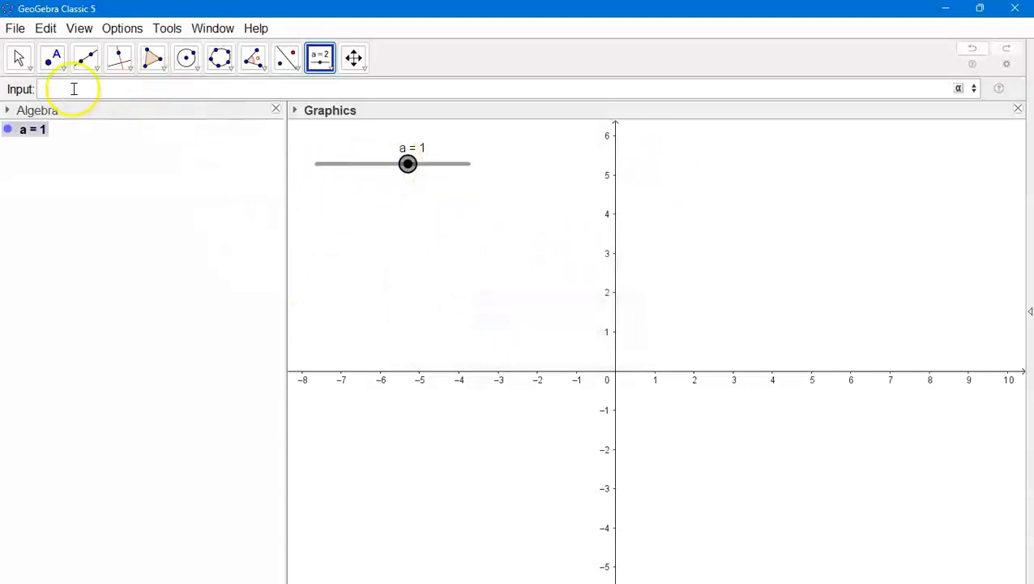
Draw a circle centred at the origin with radius a, and set slider a to 2.3 to resize it
left_click(185, 56)
left_click(280, 127)
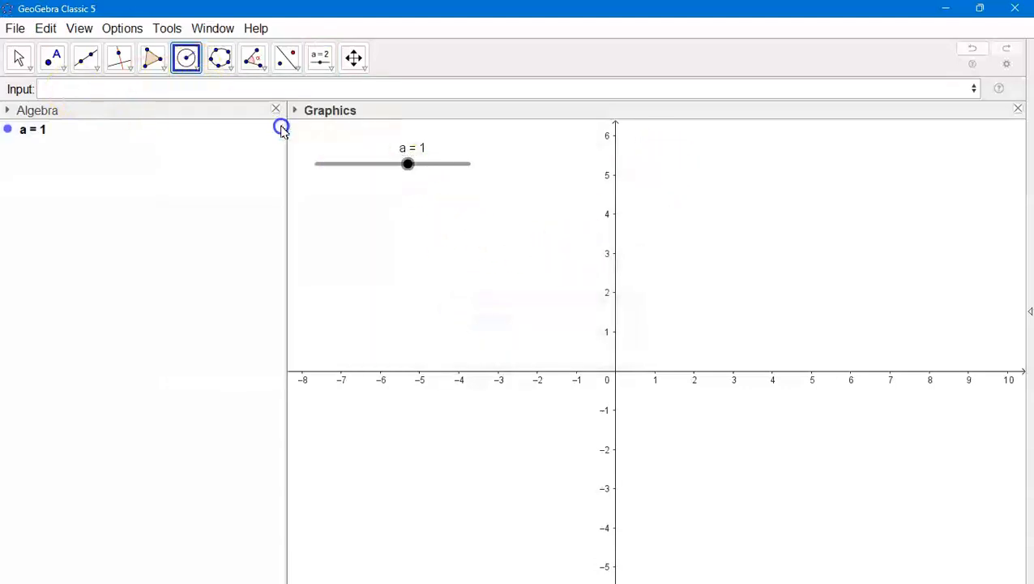
left_click(616, 375)
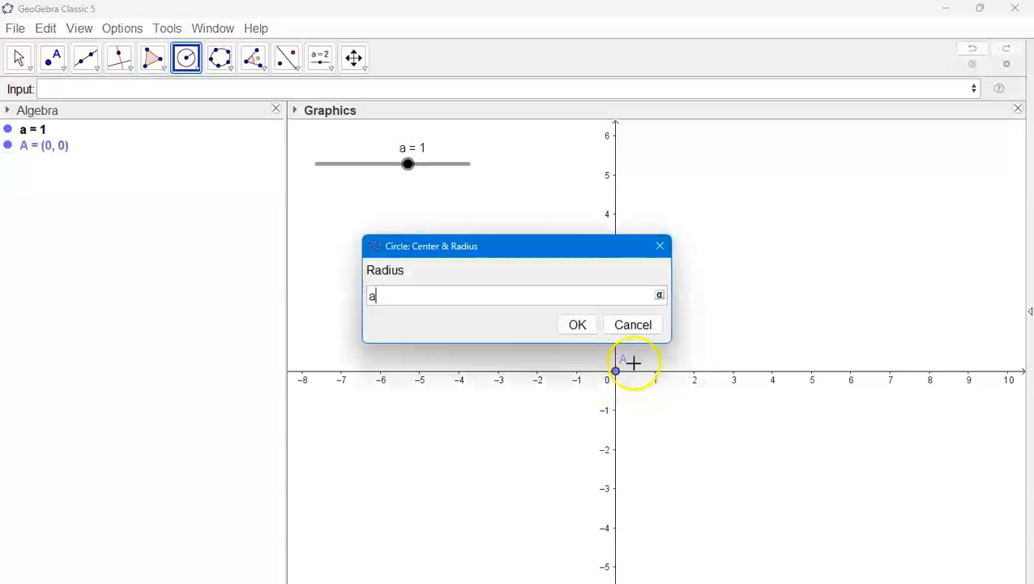
left_click(577, 324)
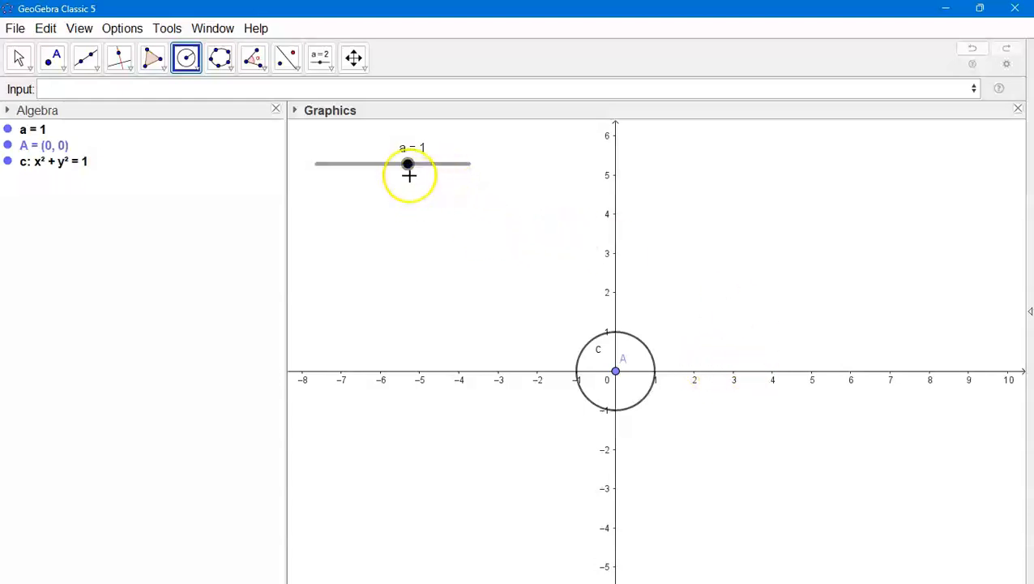
mouse_move(409, 173)
left_mouse_down()
mouse_move(392, 172)
mouse_move(449, 180)
mouse_move(403, 182)
mouse_move(428, 181)
left_mouse_up()
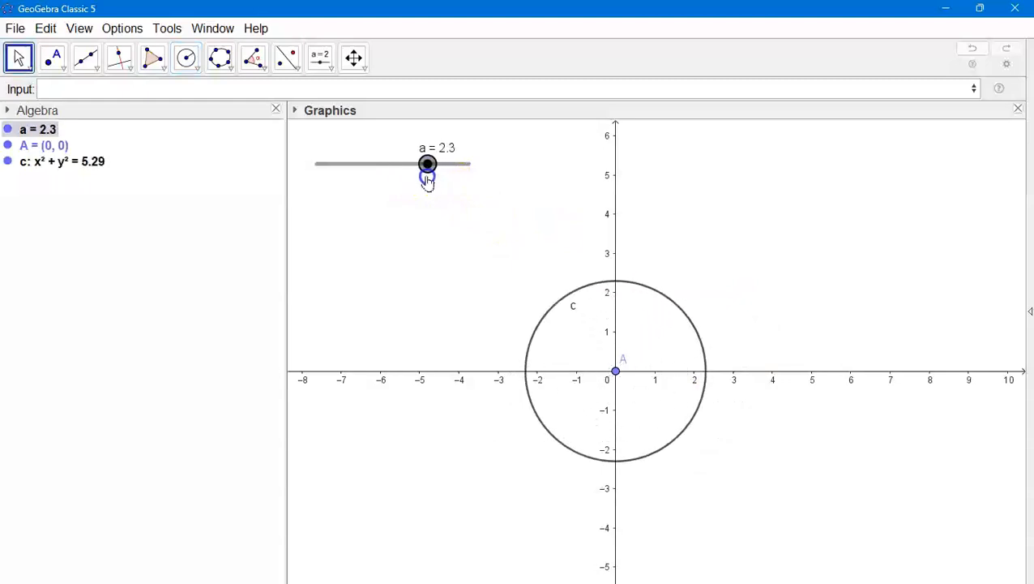
Set the interval of slider a to a minimum of 0 and a maximum of 10
right_click(427, 167)
left_click(478, 354)
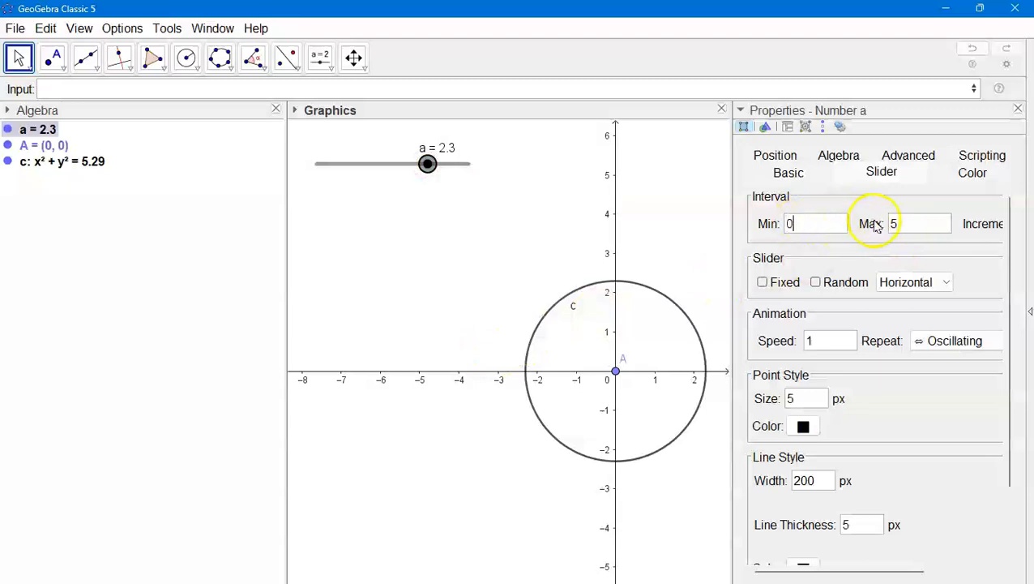
double_click(898, 230)
key("BackSpace")
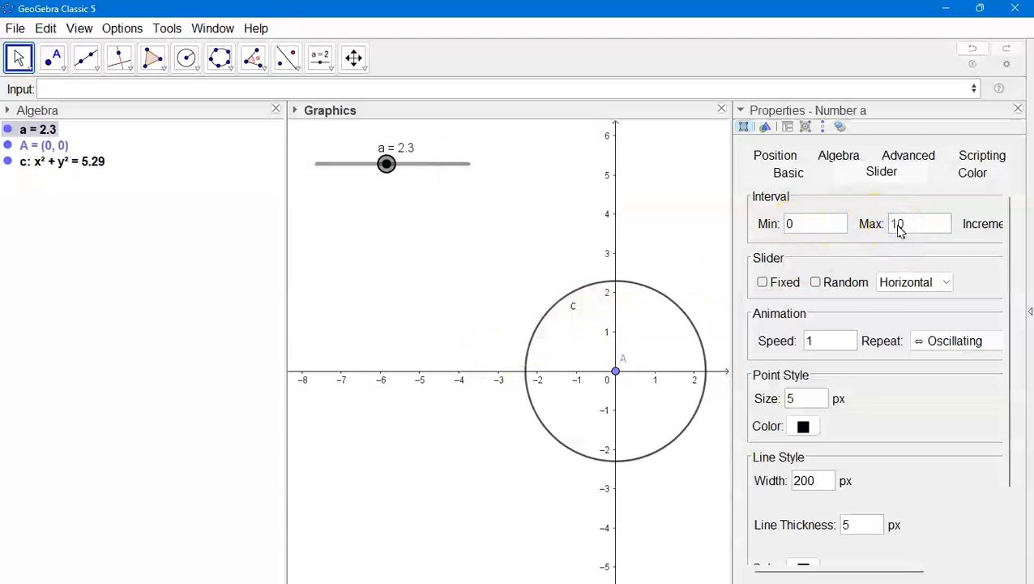
left_click(1018, 108)
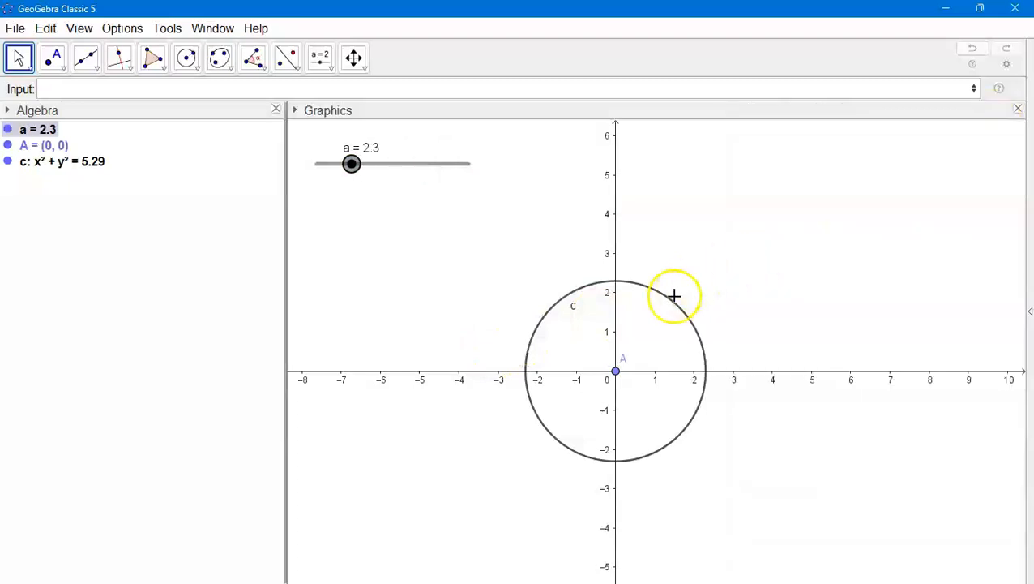
Set slider a to 4.5 and turn on its animation, giving the graphics area more room
mouse_move(348, 165)
left_mouse_down()
mouse_move(387, 183)
mouse_move(340, 185)
mouse_move(417, 185)
mouse_move(379, 199)
mouse_move(386, 165)
left_mouse_up()
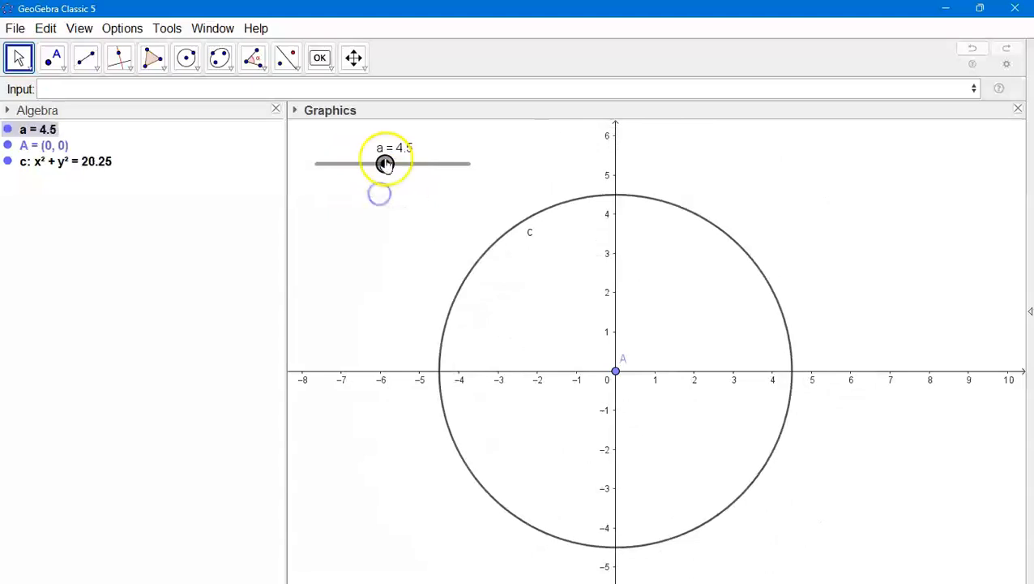
right_click(386, 164)
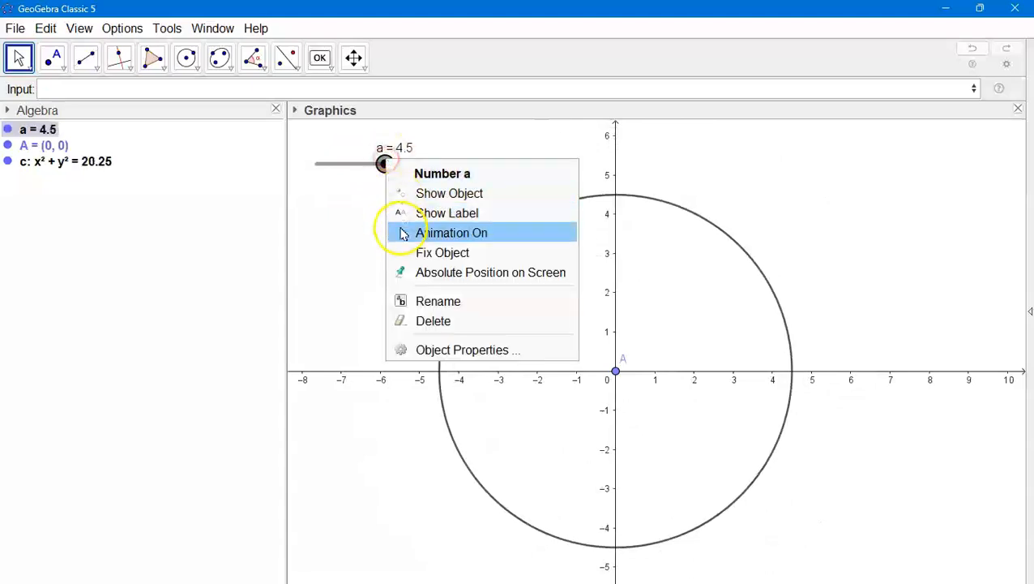
left_click(454, 234)
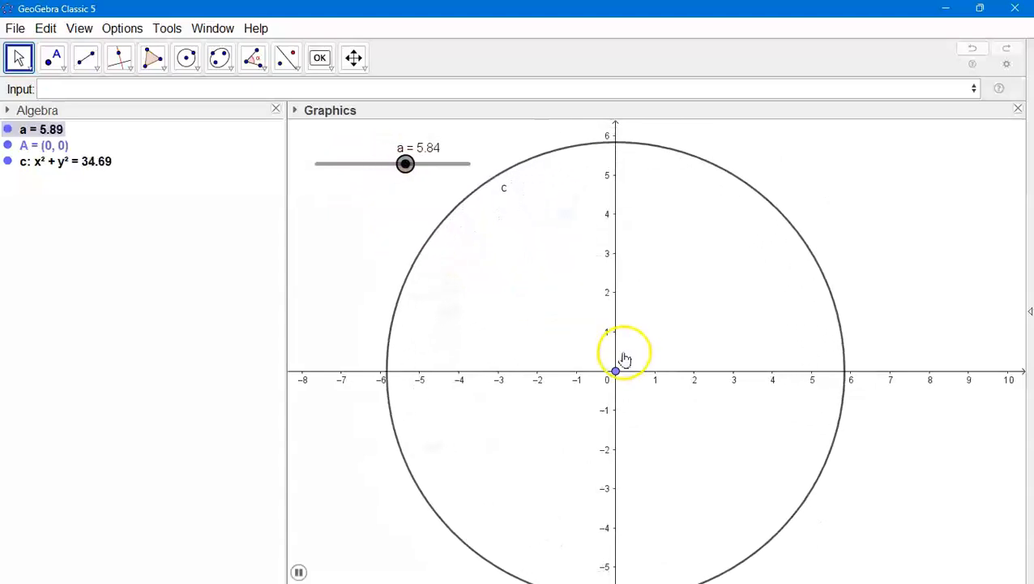
scroll(689, 367, "down", 3)
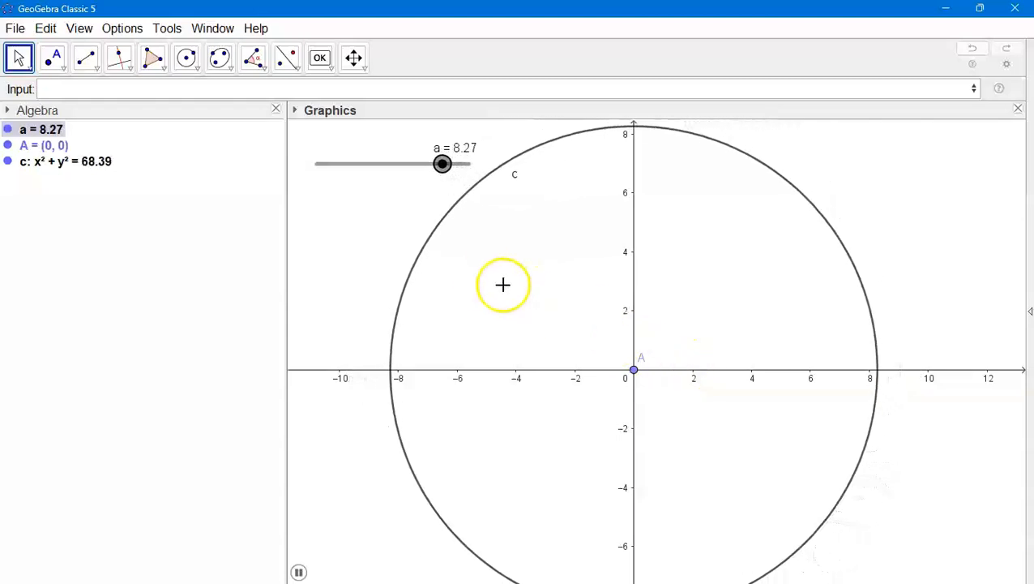
left_click_drag(291, 297, 168, 300)
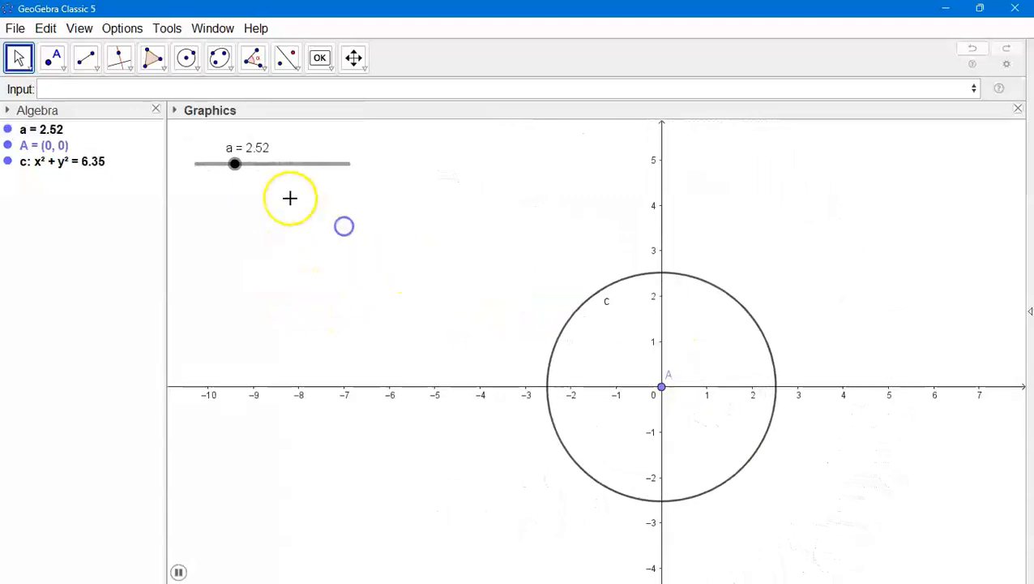
Add a button captioned START below the slider with the script startanimation[a]
left_click(320, 58)
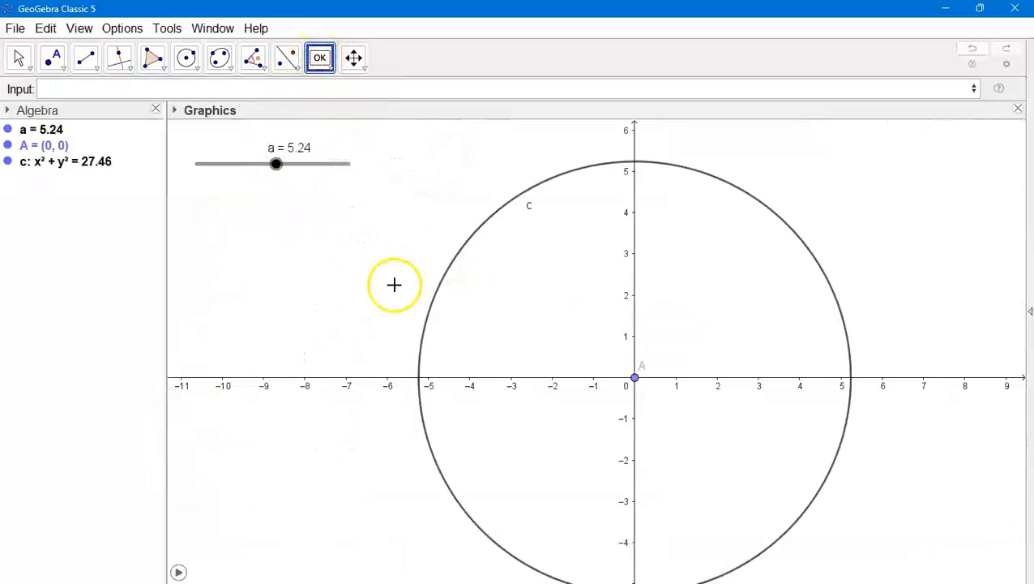
left_click(232, 174)
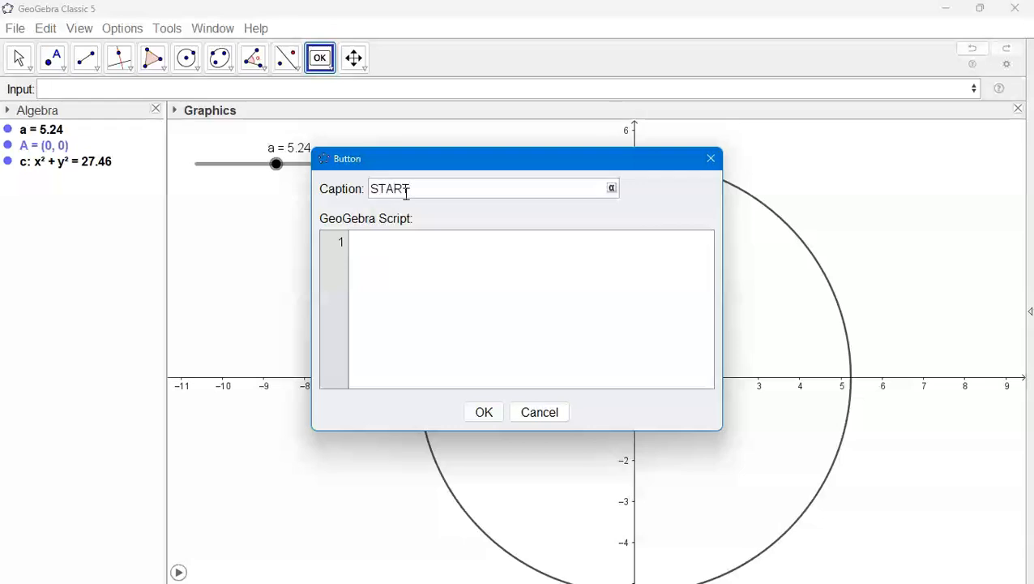
type("startanimation(a")
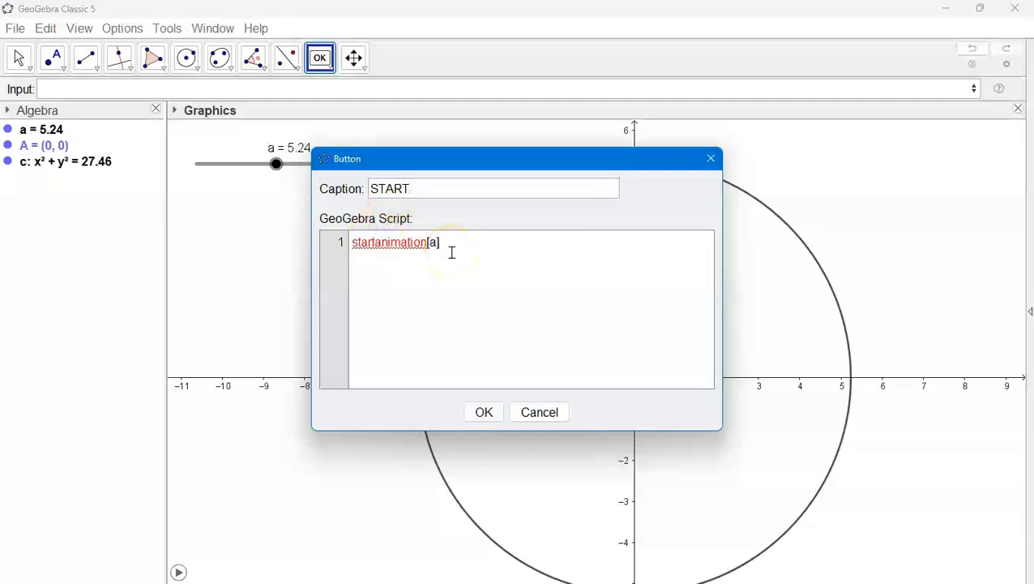
left_click(484, 409)
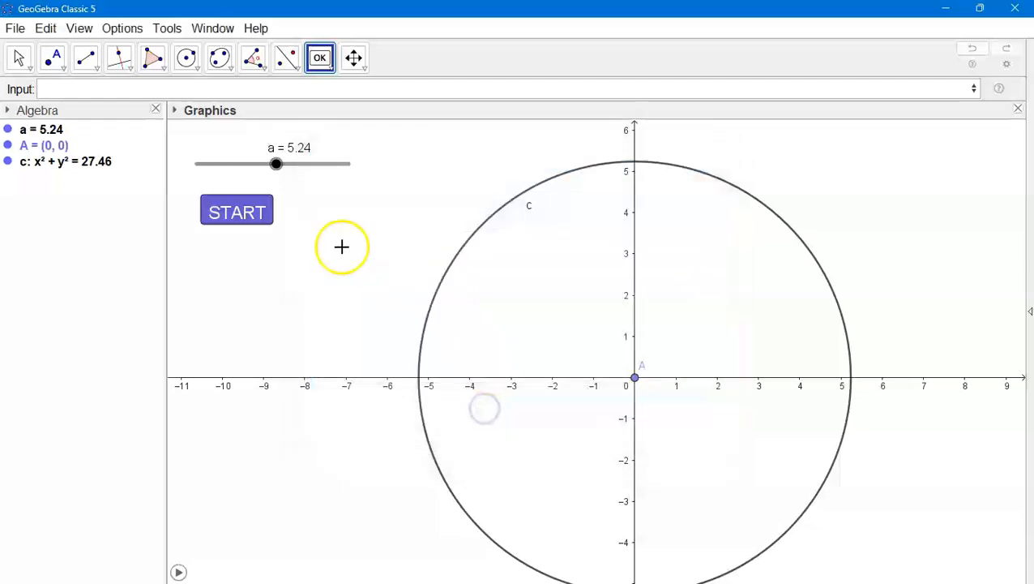
Test the START button by running the circle animation, and pause it
left_click(17, 58)
left_click(233, 212)
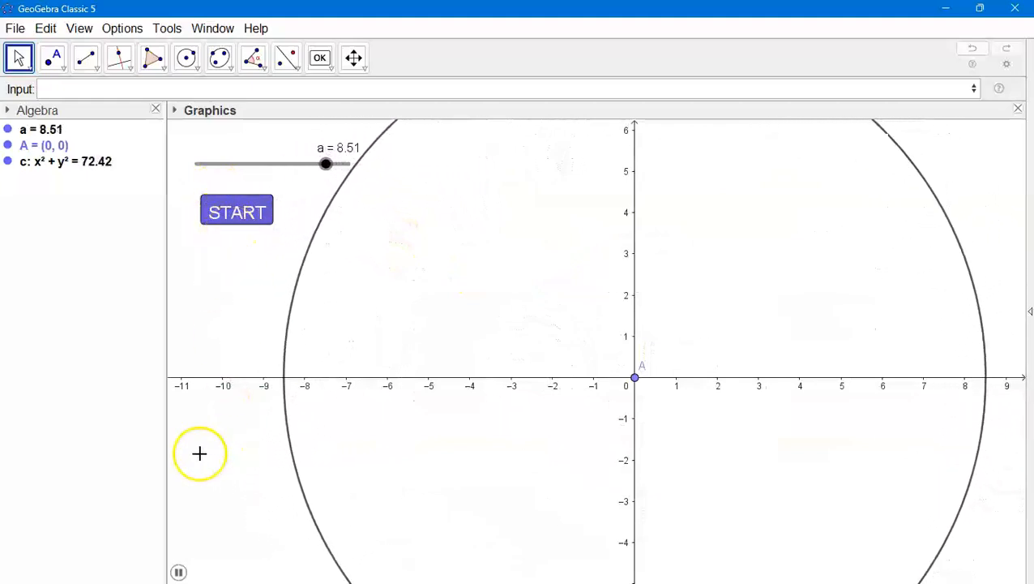
left_click(178, 572)
Add a button captioned STOP below the START button with the script startanimation[false]
left_click(320, 58)
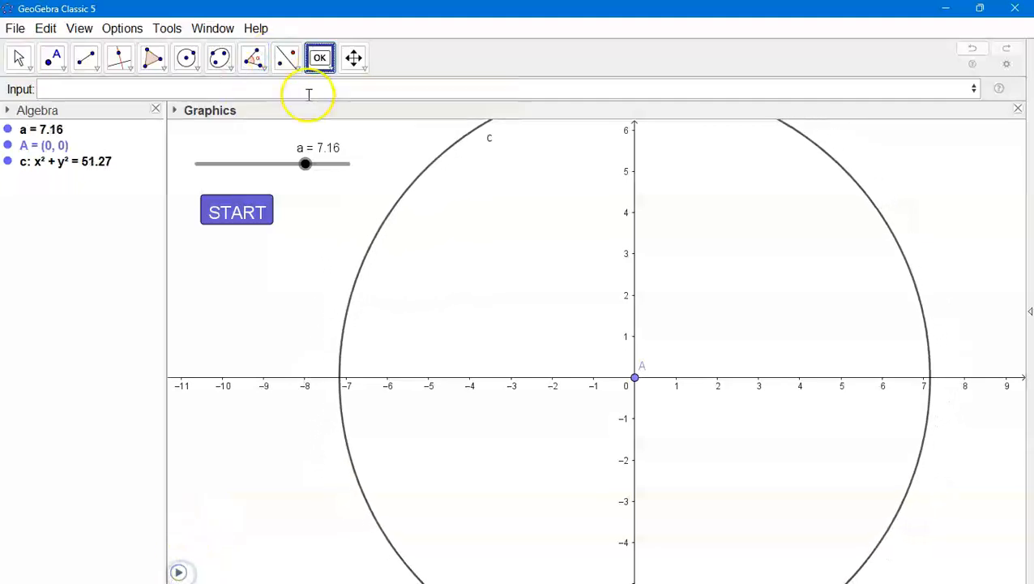
left_click(231, 243)
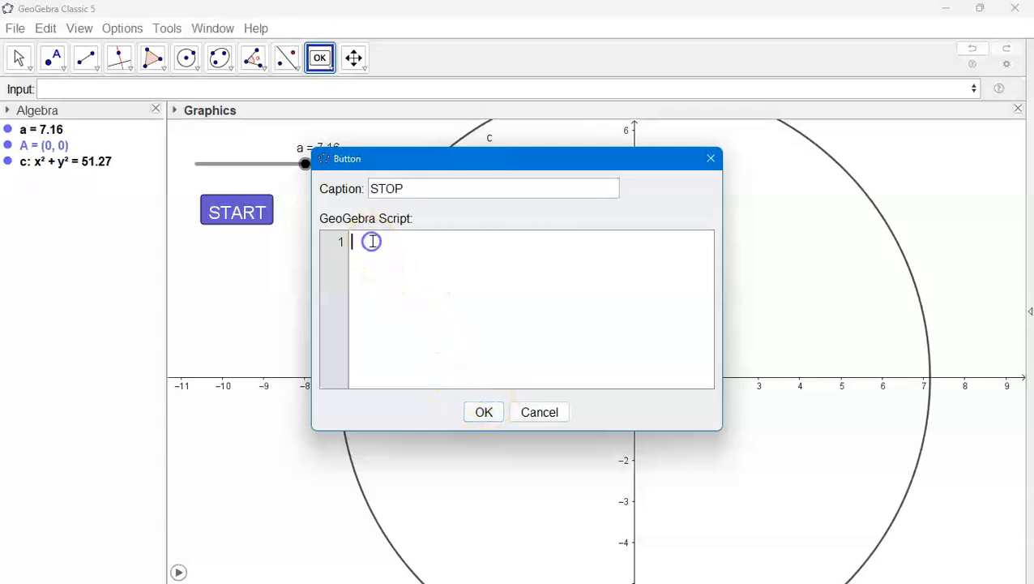
left_click(372, 241)
type("startanimation[false]")
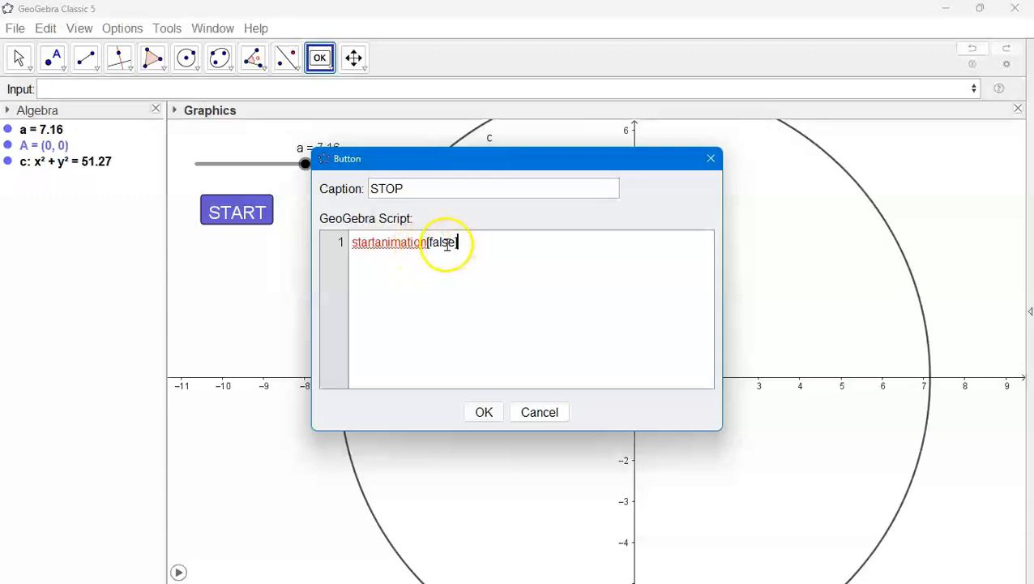
left_click(482, 412)
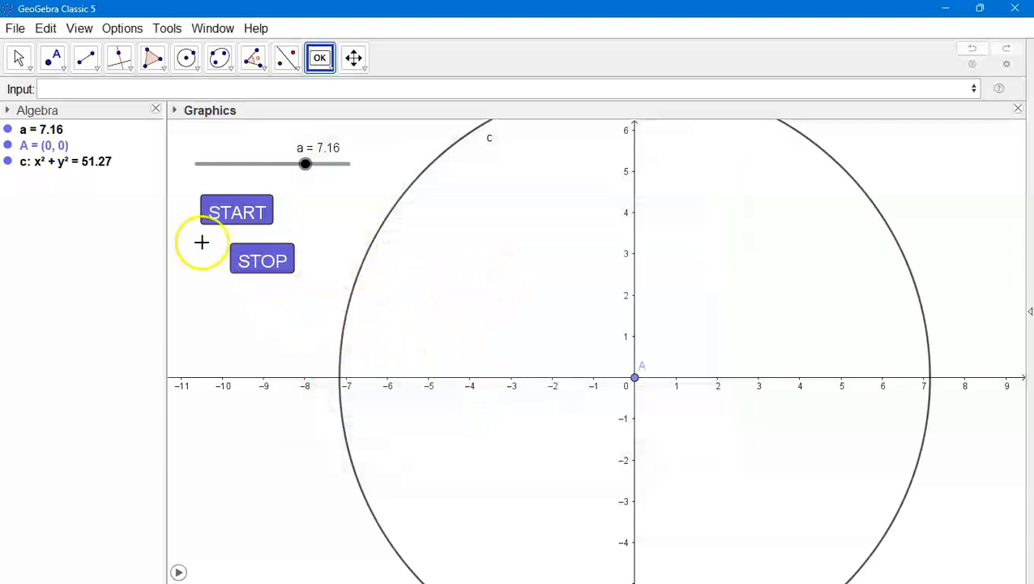
Test the START and STOP buttons by starting and stopping the circle animation several times
left_click(17, 60)
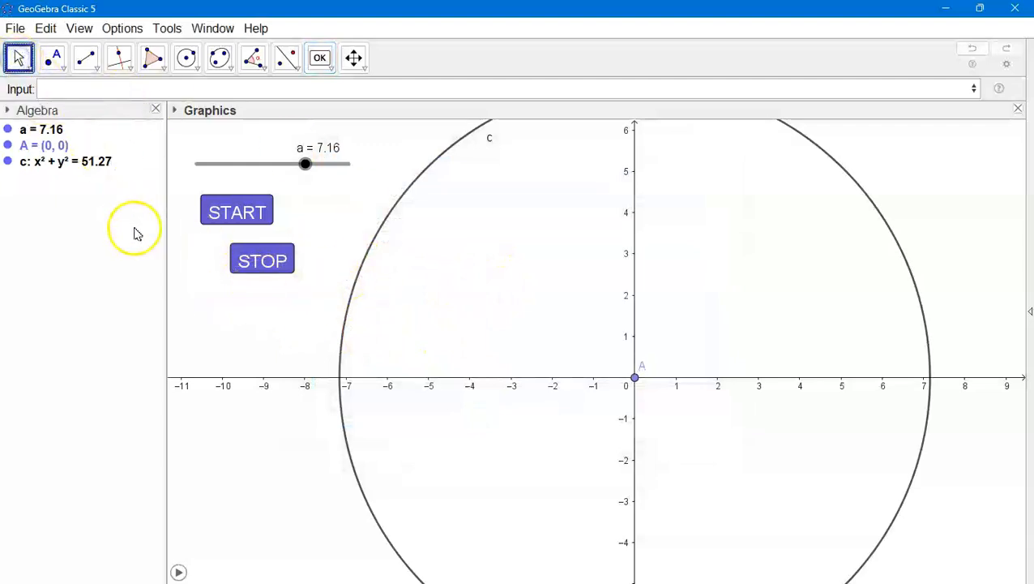
left_click(243, 214)
left_click(271, 266)
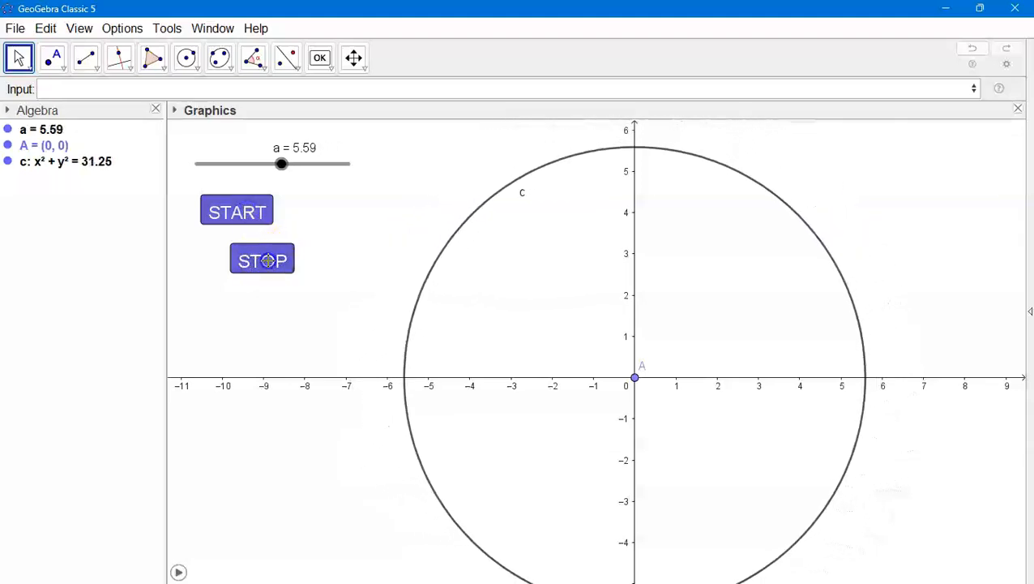
left_click(241, 215)
left_click(257, 259)
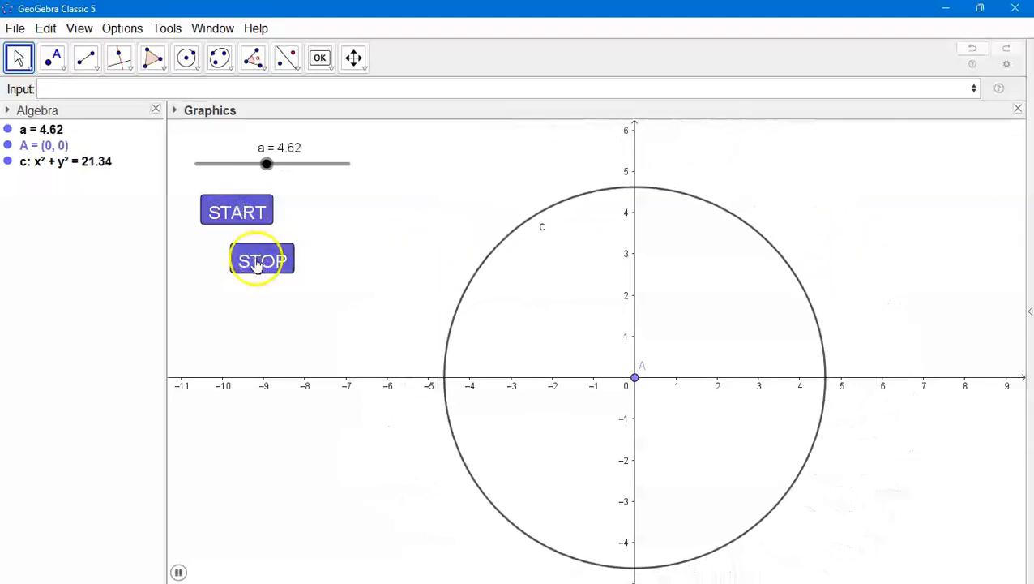
left_click(246, 219)
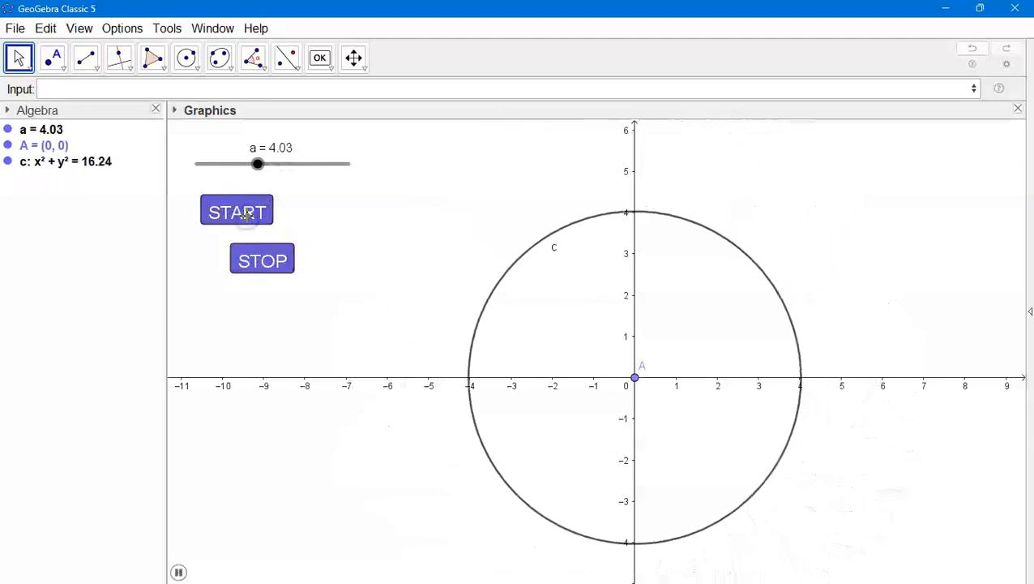
left_click(259, 267)
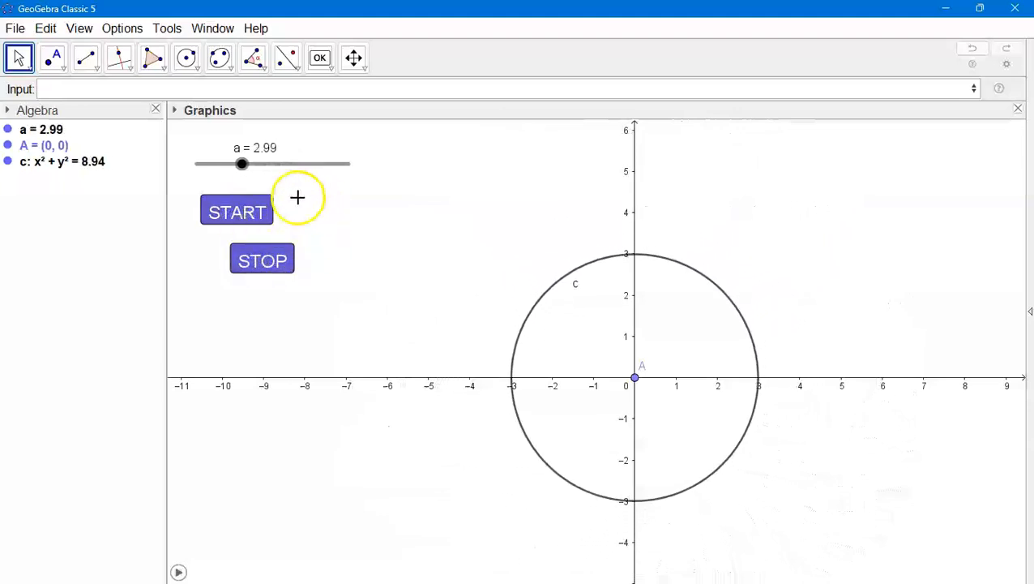
Move the STOP button directly beneath the START button and set its background colour to orange
left_click(237, 256)
left_click_drag(238, 256, 222, 271)
left_click(403, 128)
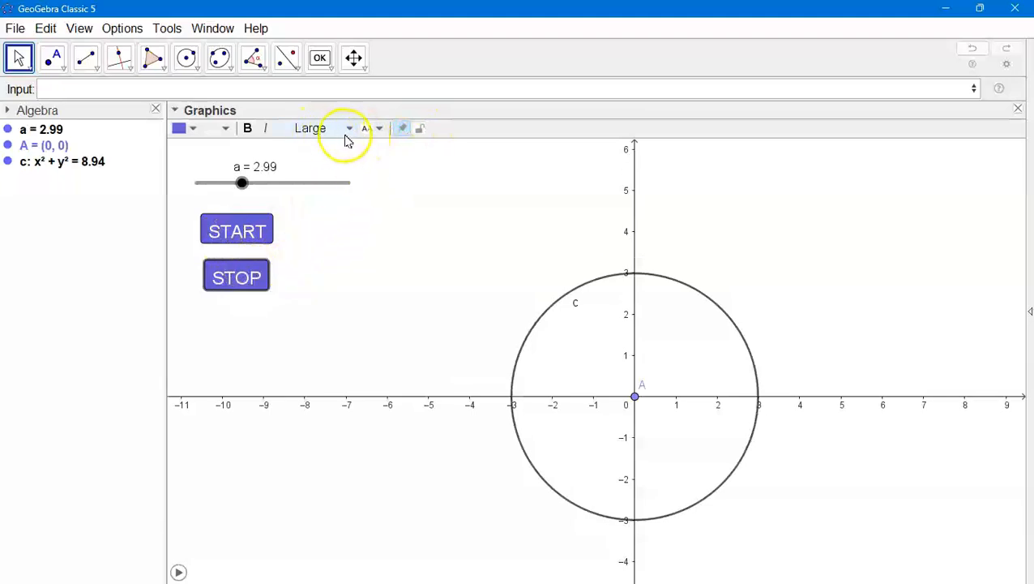
left_click(192, 135)
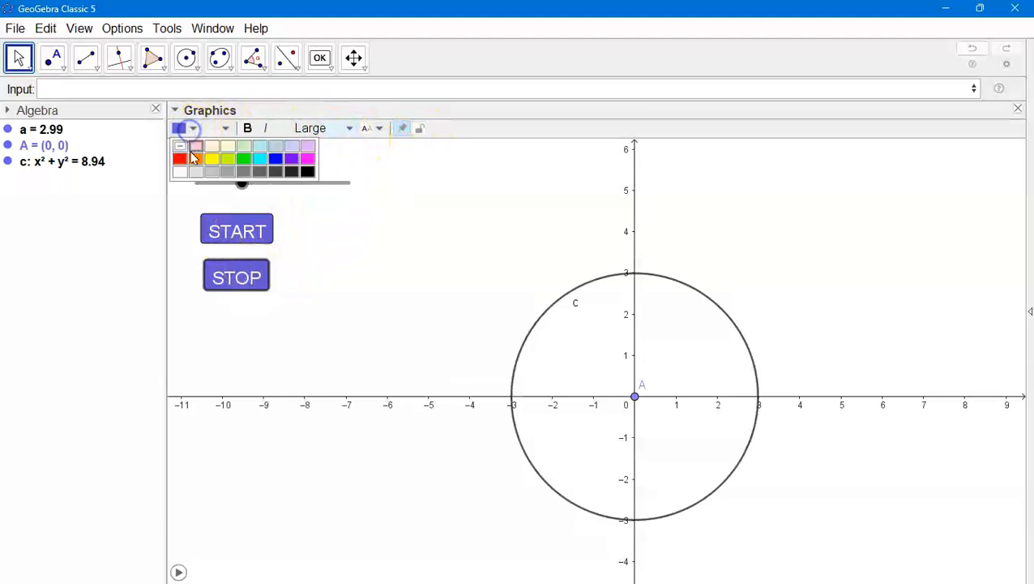
left_click(197, 160)
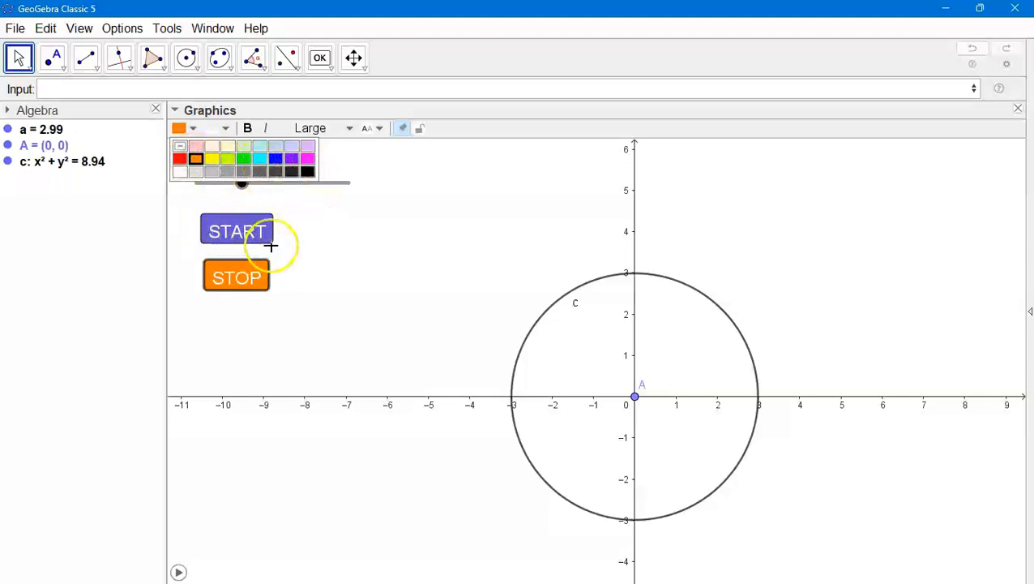
Set the STOP button's text colour to yellow
left_click(214, 130)
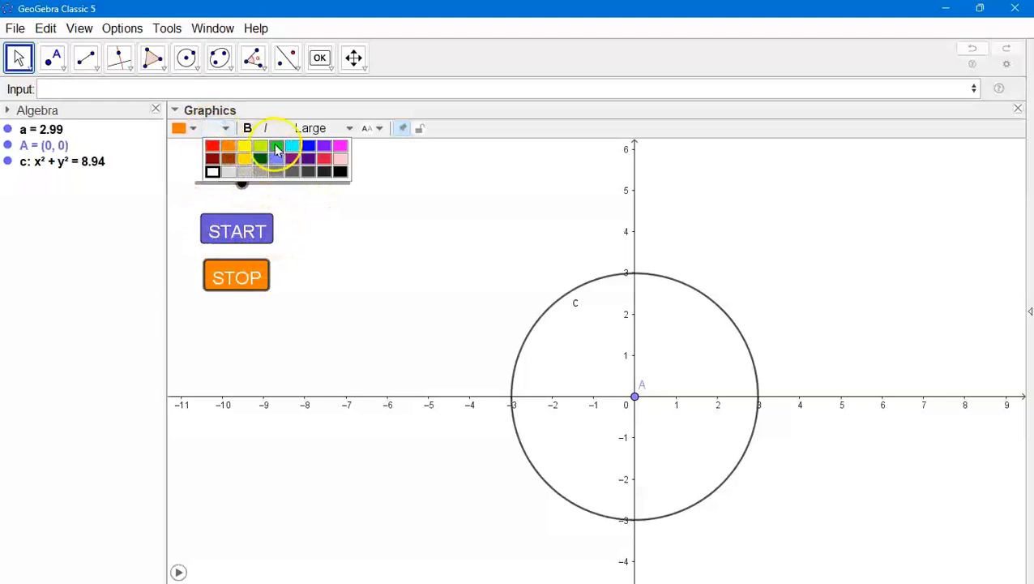
left_click(277, 147)
left_click(245, 146)
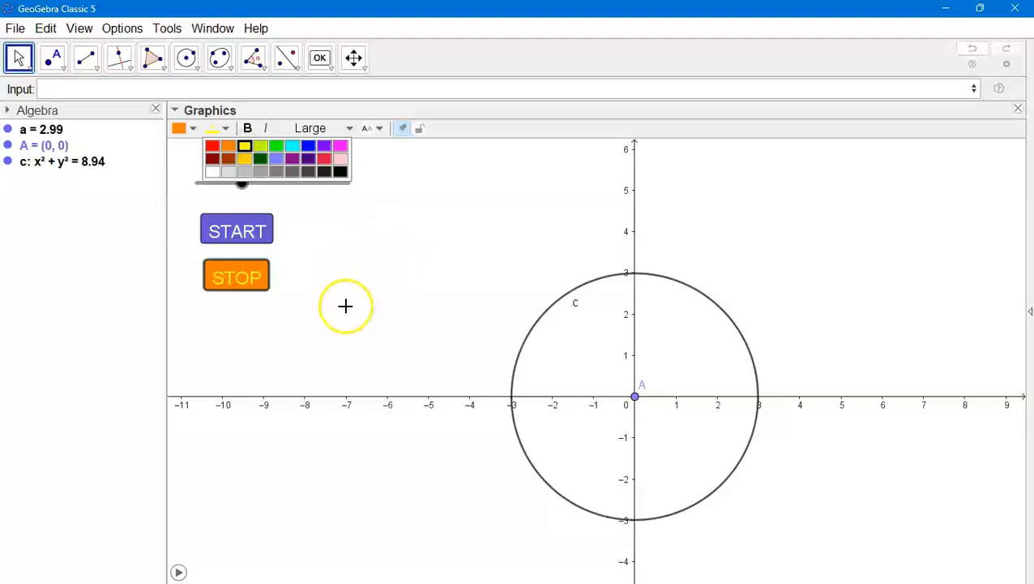
Run the circle animation with the START button and halt it with the restyled STOP button
left_click(268, 231)
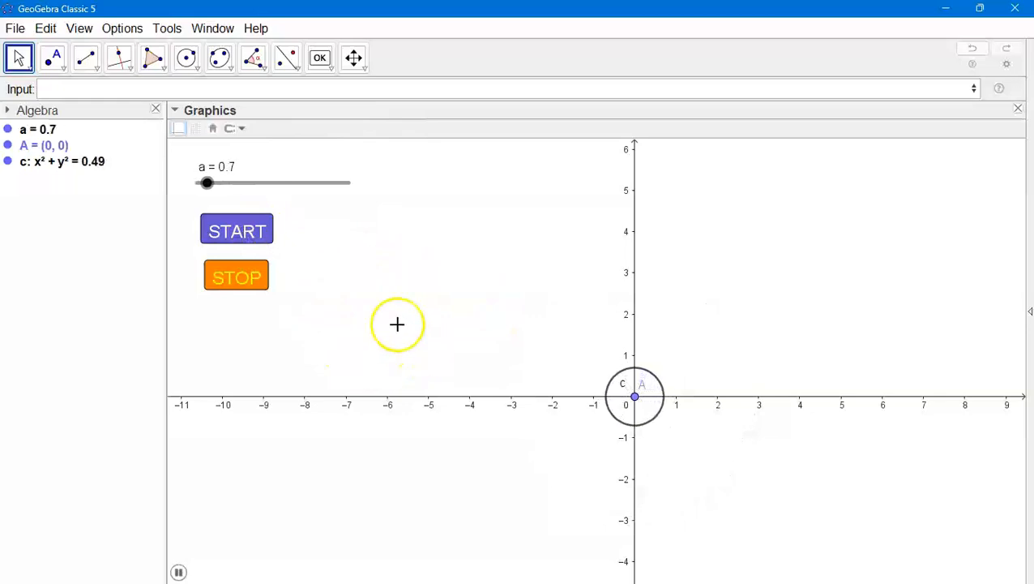
left_click(237, 281)
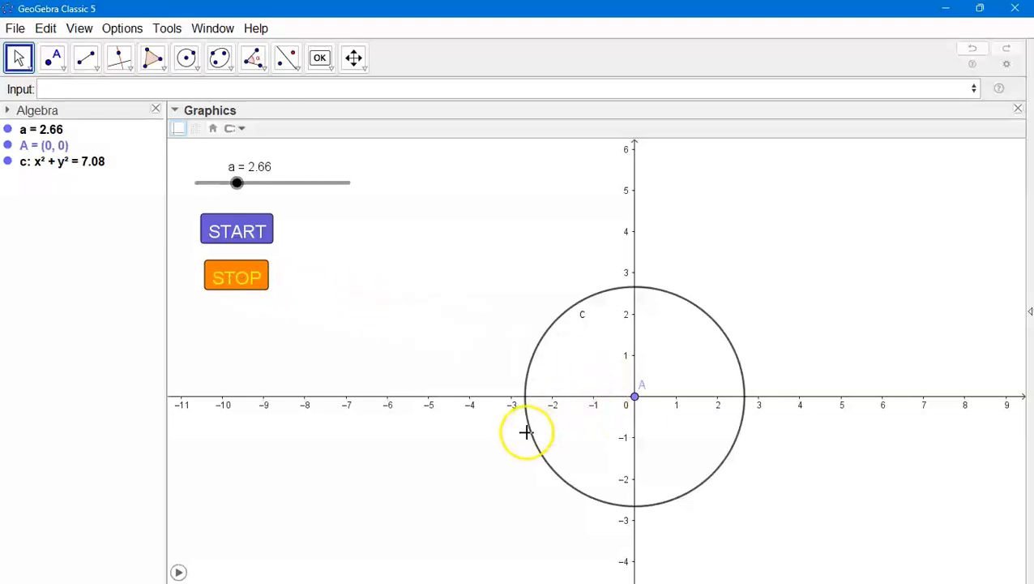
Start the circle animation once more with START and halt it with STOP
left_click(259, 241)
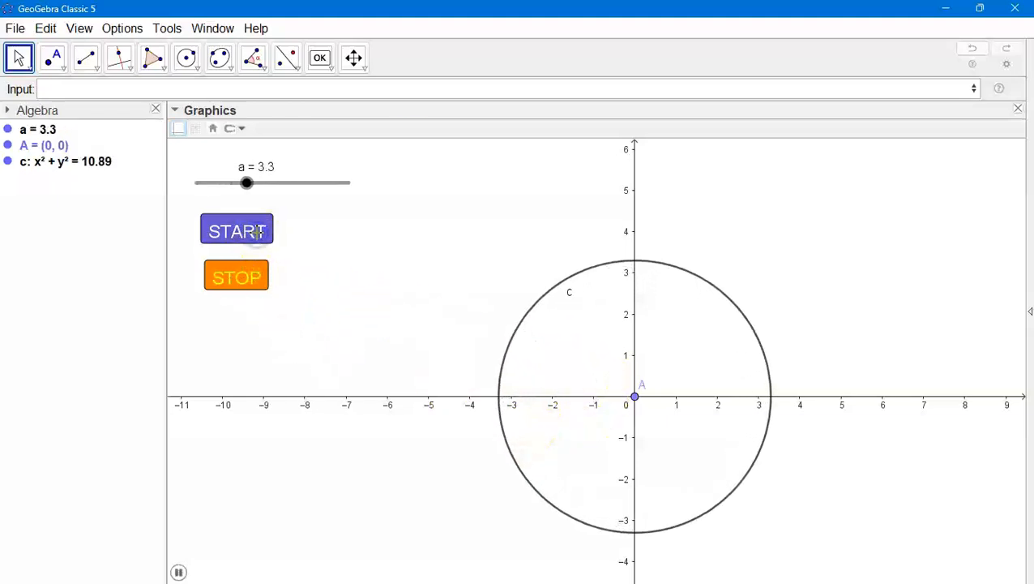
left_click(233, 274)
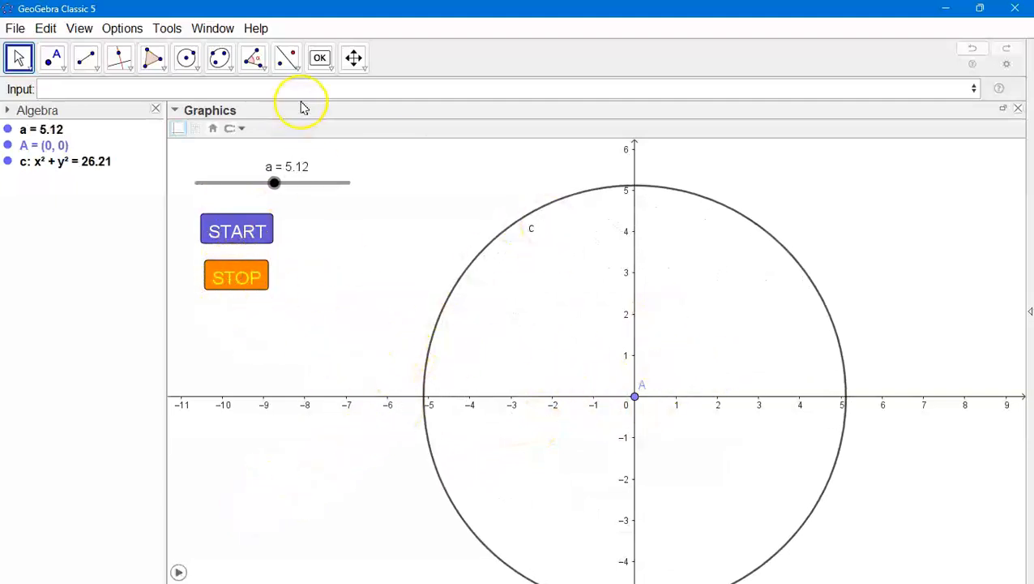
Add a button captioned RESTART beneath STOP, scripted with startanimation[a] and a second line assigning a value to a
left_click(319, 58)
left_click(325, 68)
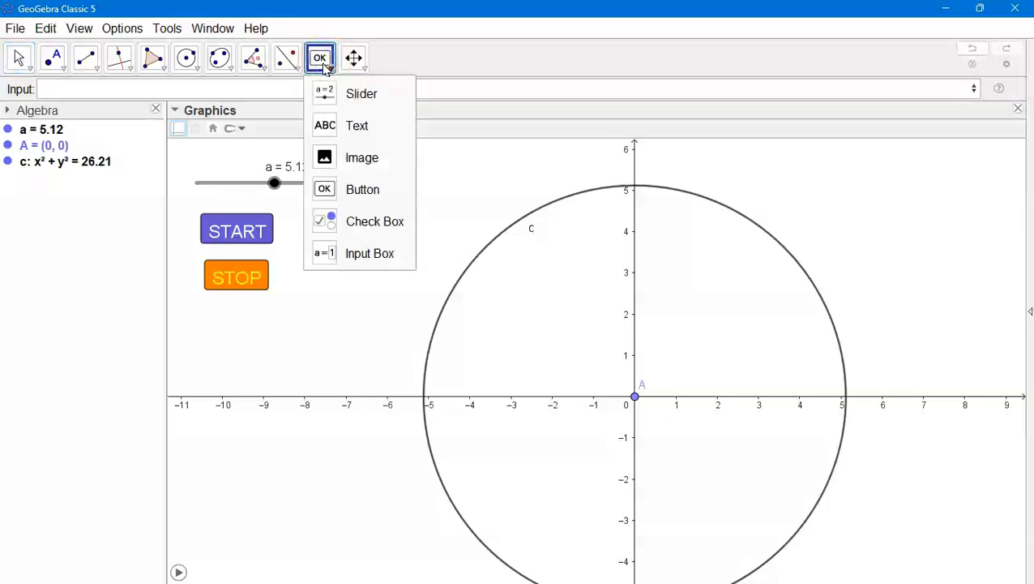
left_click(362, 188)
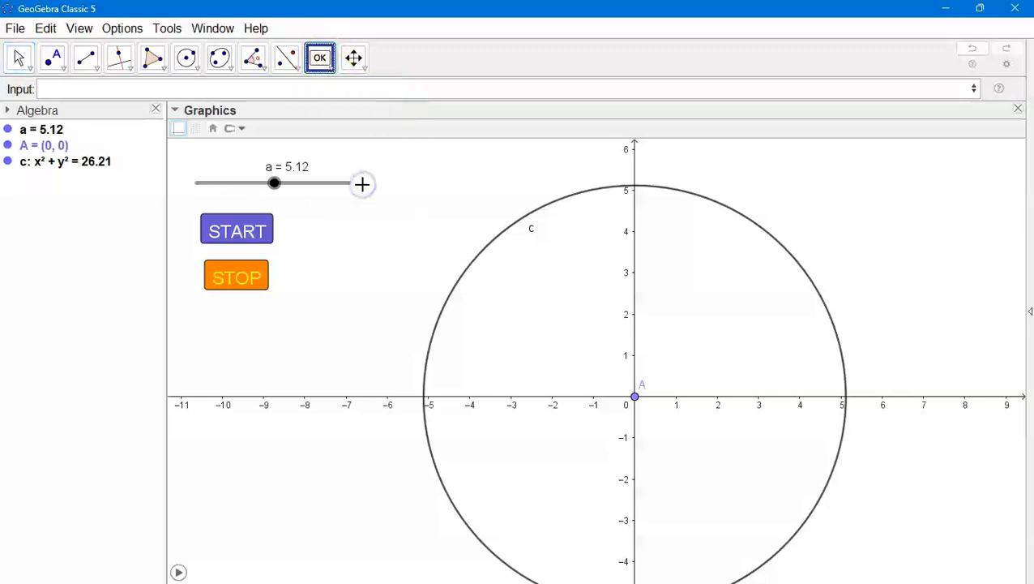
left_click(222, 314)
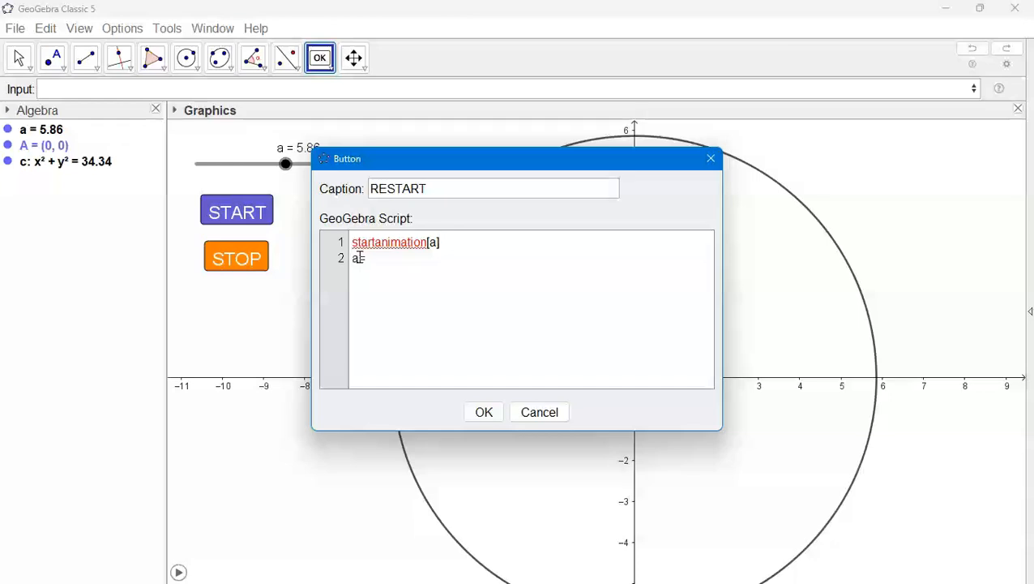
left_click(482, 413)
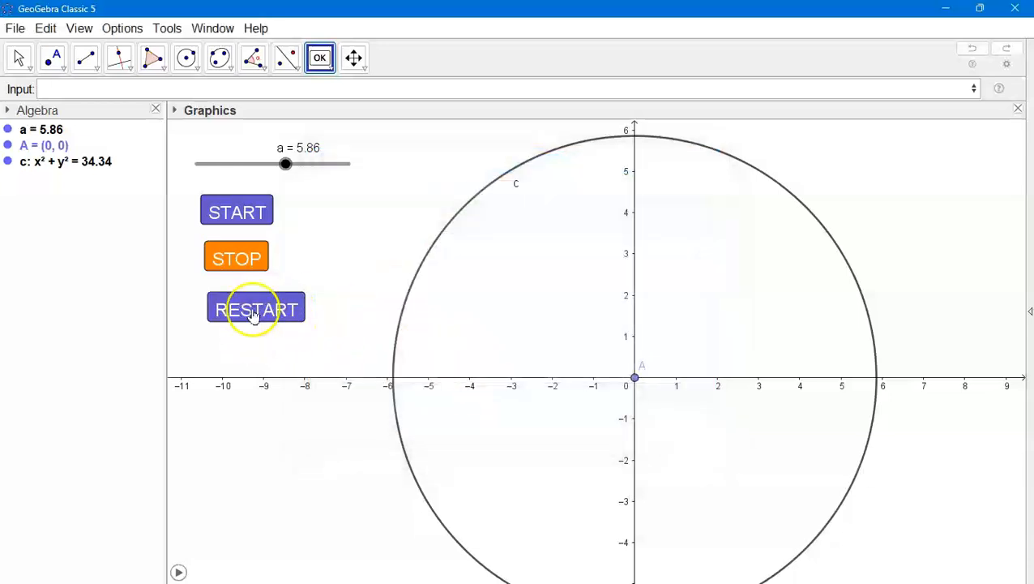
Test the START, STOP and RESTART buttons by repeatedly starting, halting and restarting the circle animation
left_click(16, 56)
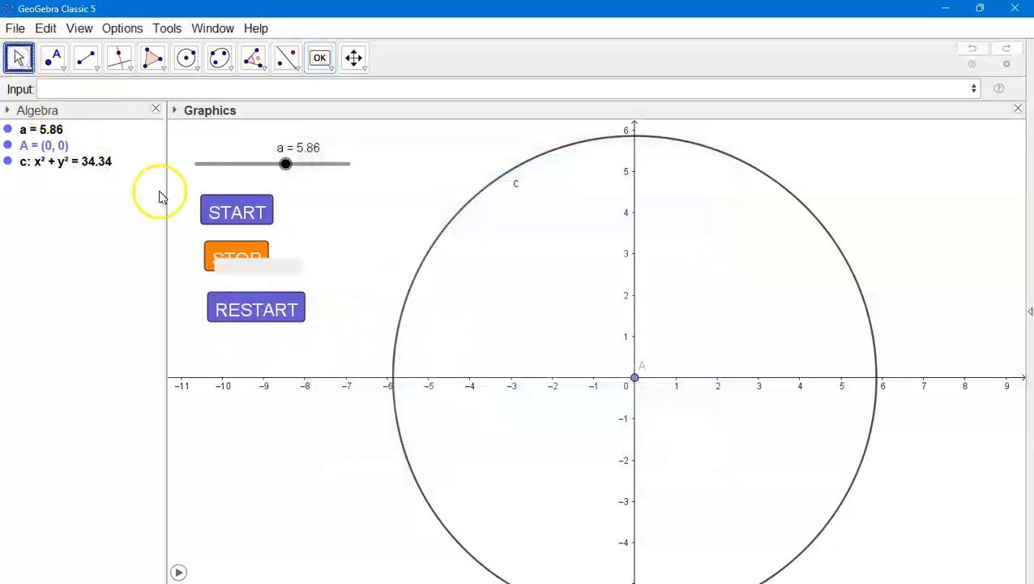
left_click(248, 225)
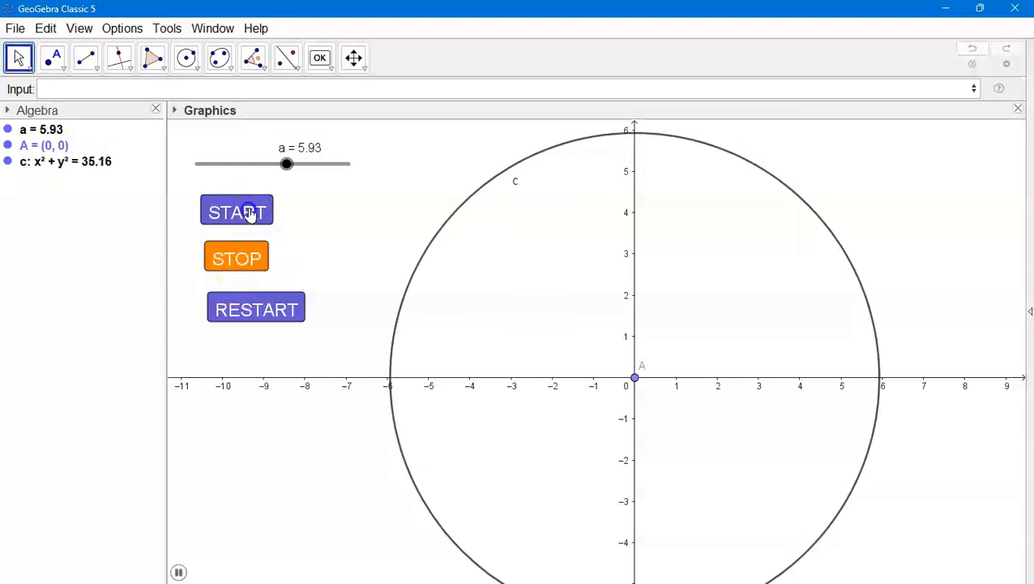
left_click(240, 258)
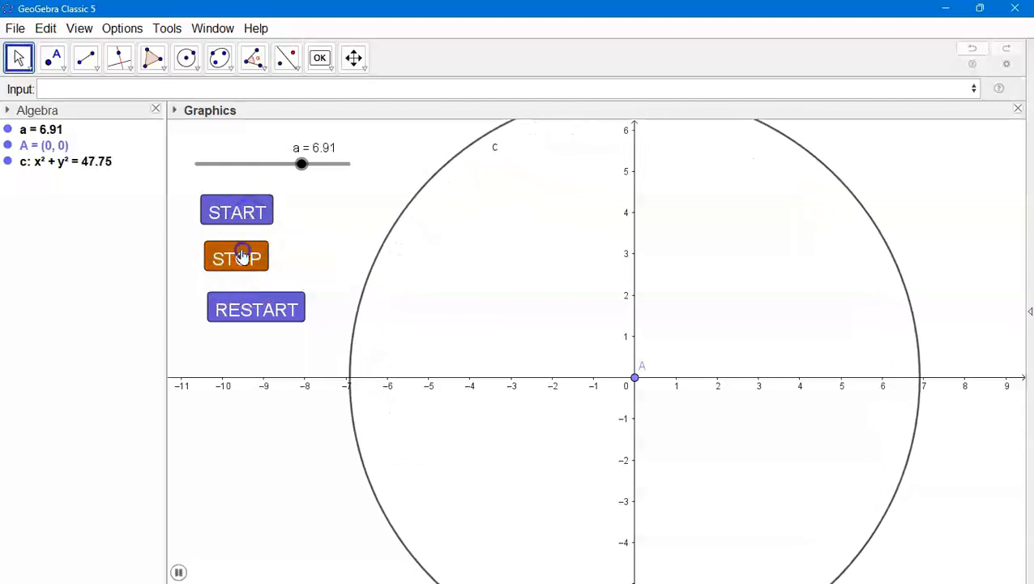
left_click(254, 307)
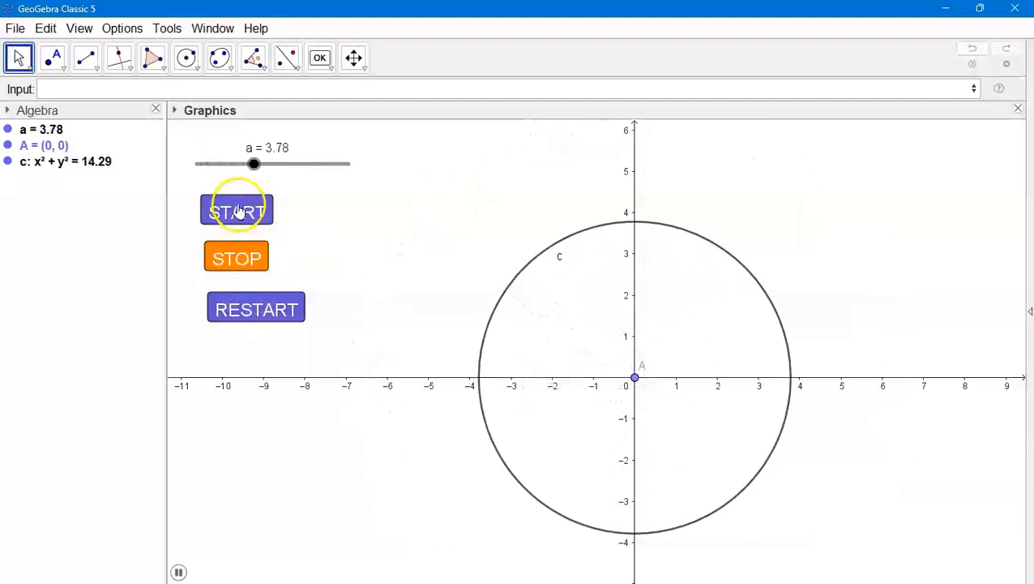
left_click(236, 256)
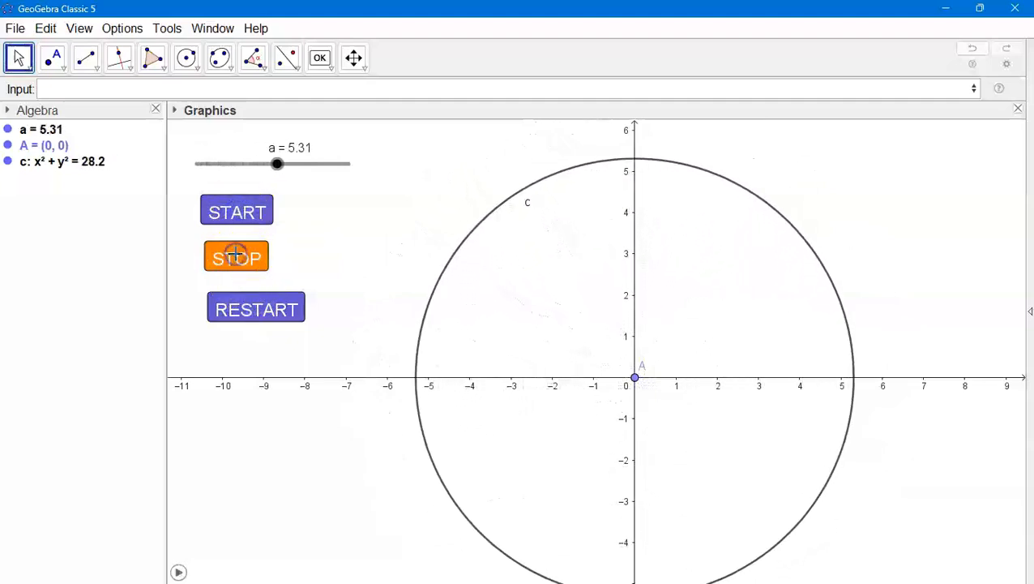
left_click(235, 312)
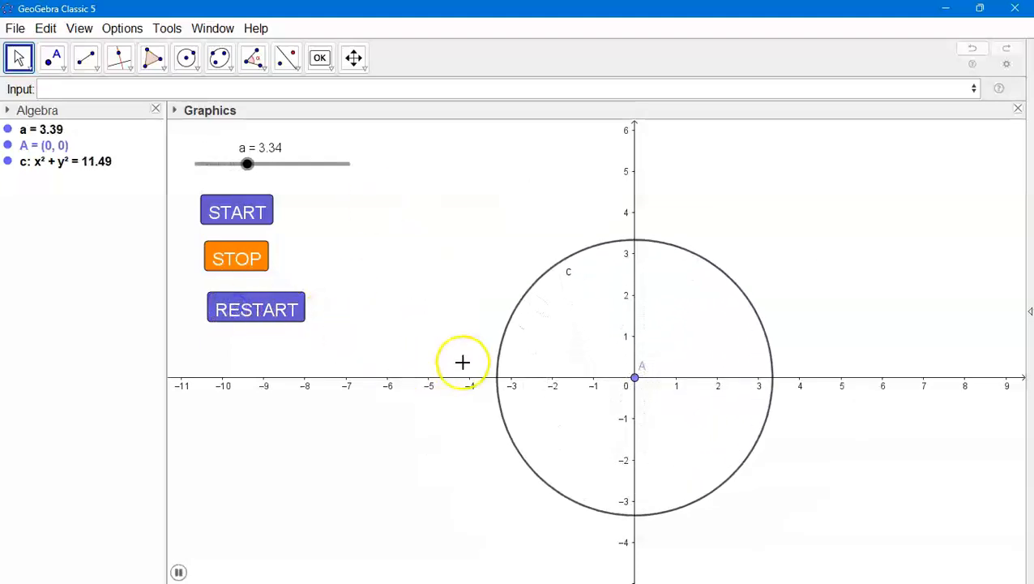
left_click(246, 261)
scroll(418, 306, "down", 1)
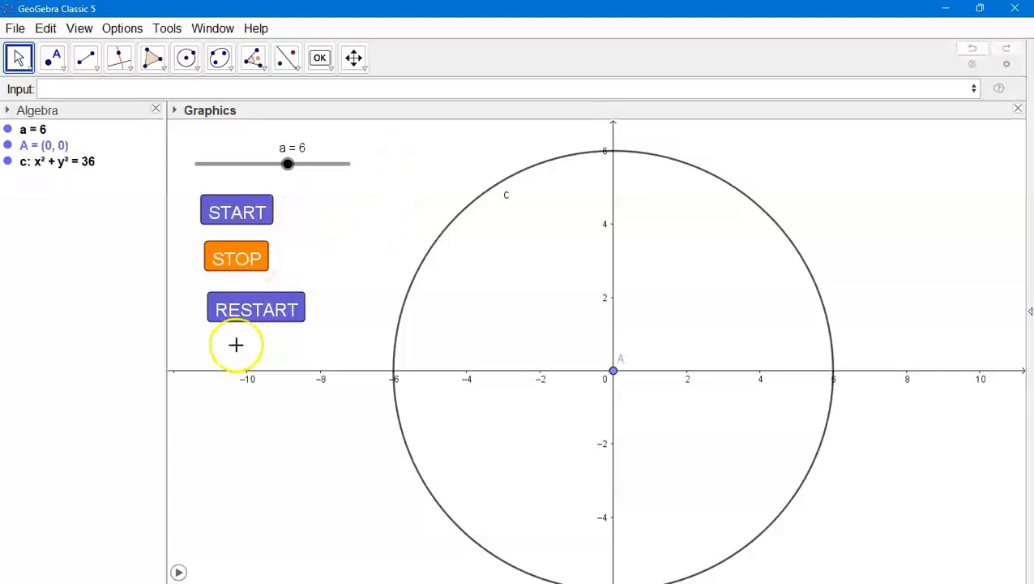
left_click(266, 308)
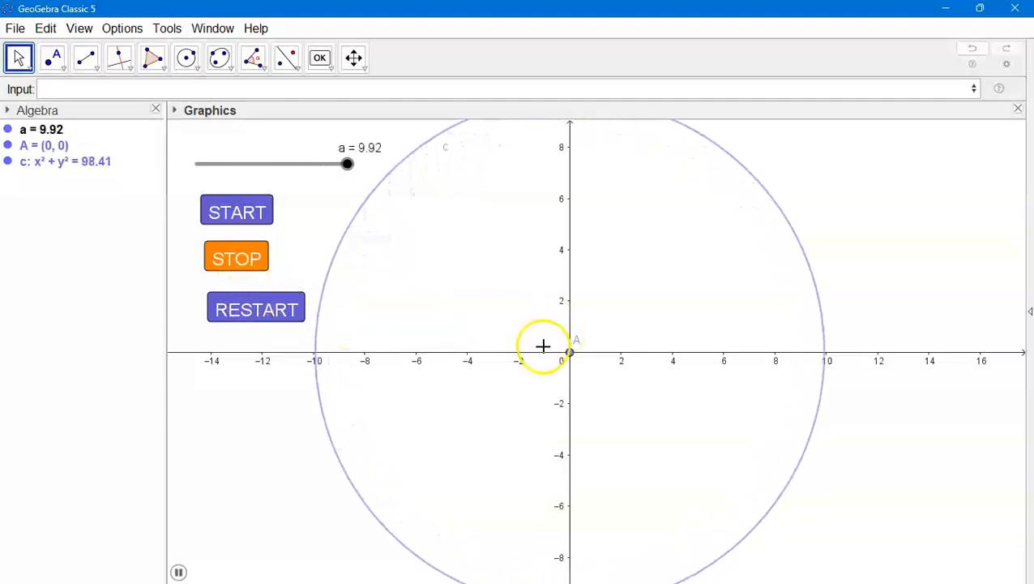
scroll(543, 343, "down", 2)
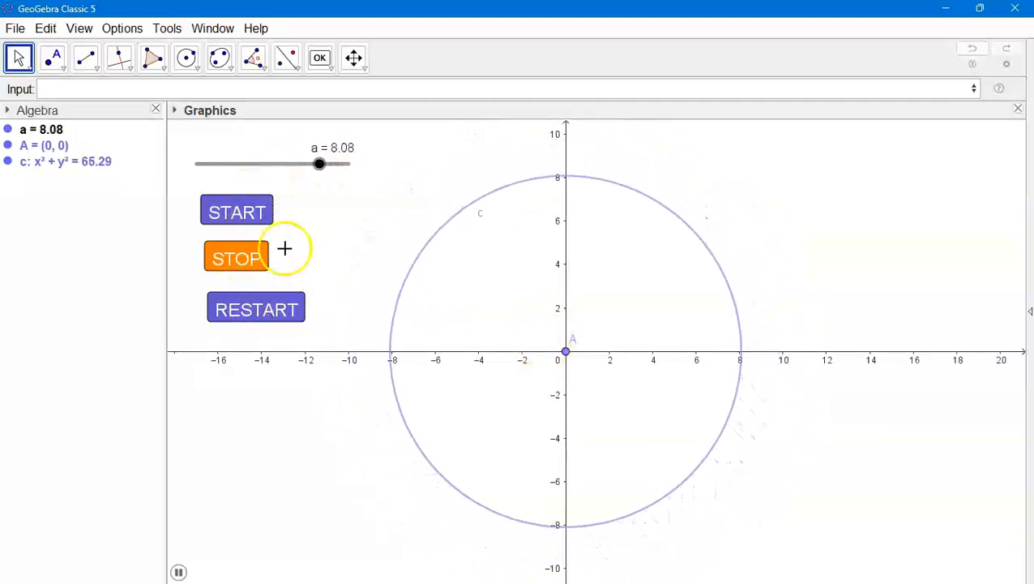